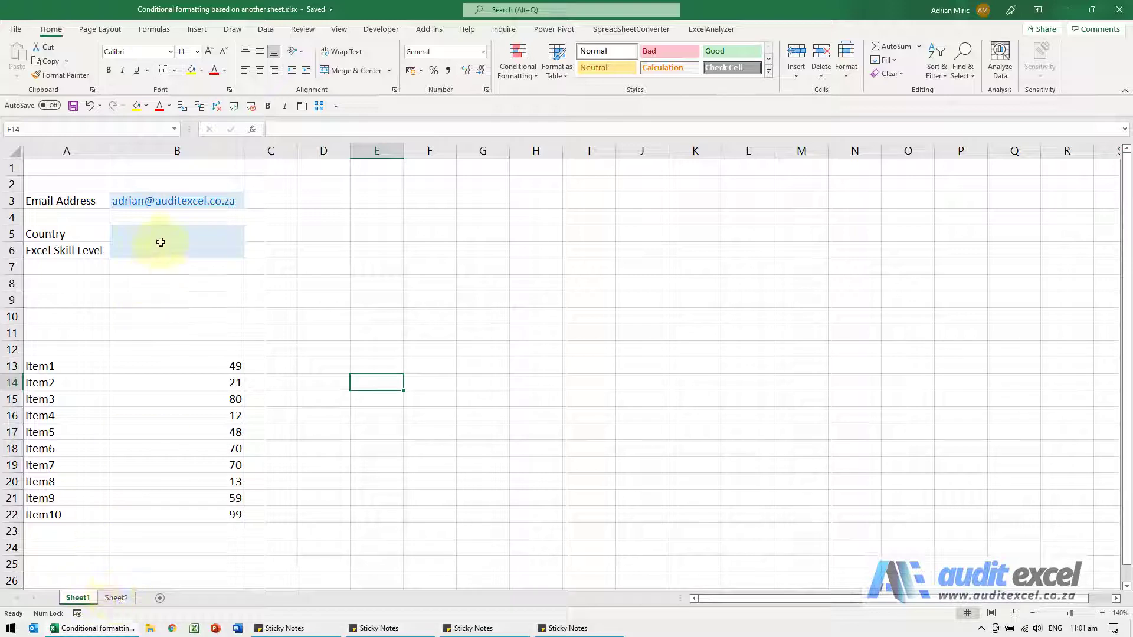
Look over Sheet2's Yes/No answers, then return to Sheet1
click(116, 599)
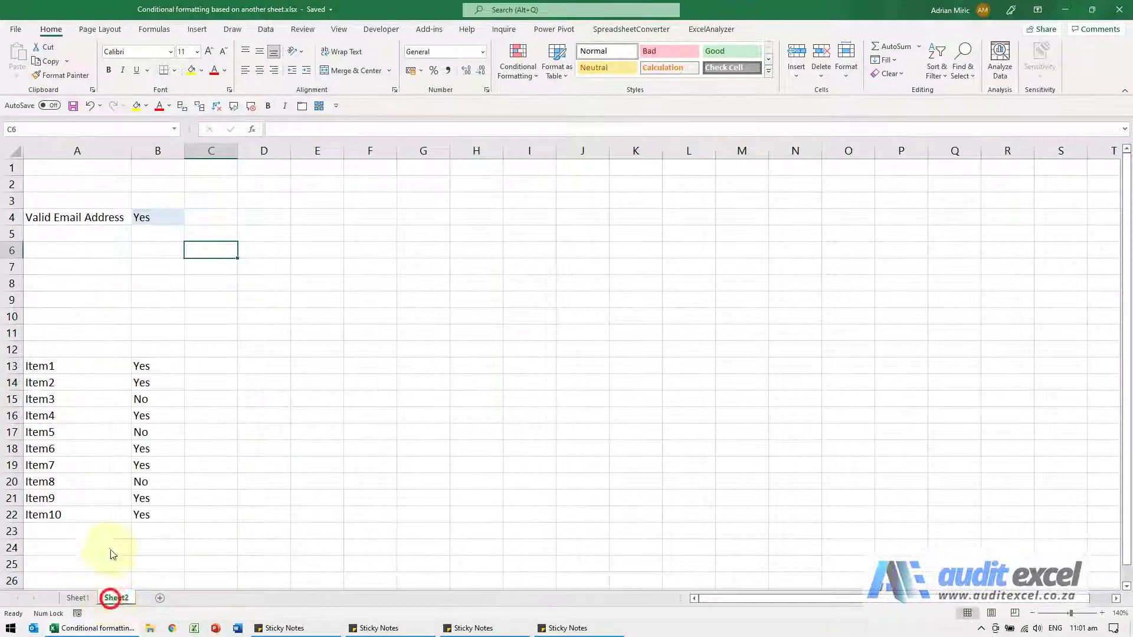
click(157, 219)
click(76, 599)
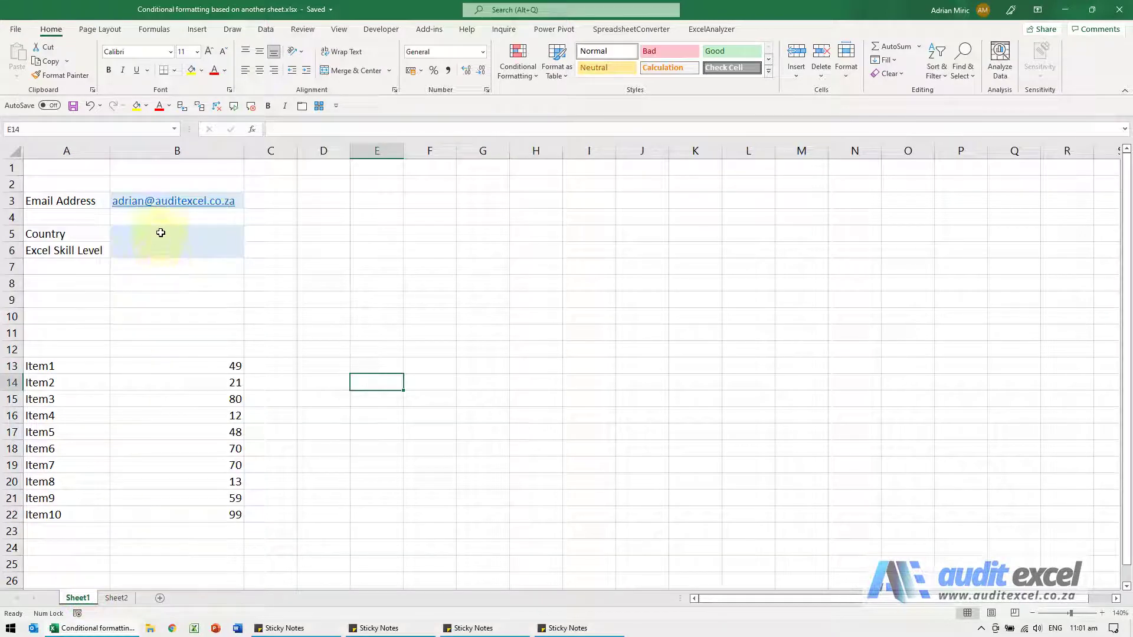
Select Country and Excel Skill Level cells B5:B6 and start a 'Use a formula' conditional formatting rule
drag(161, 233, 162, 244)
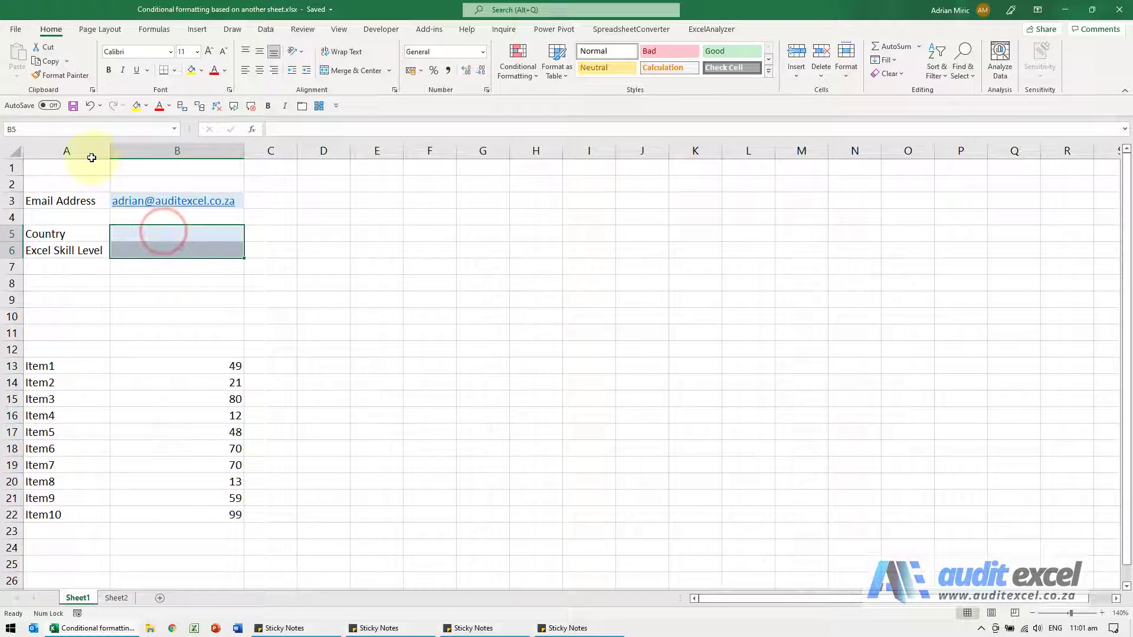
click(523, 73)
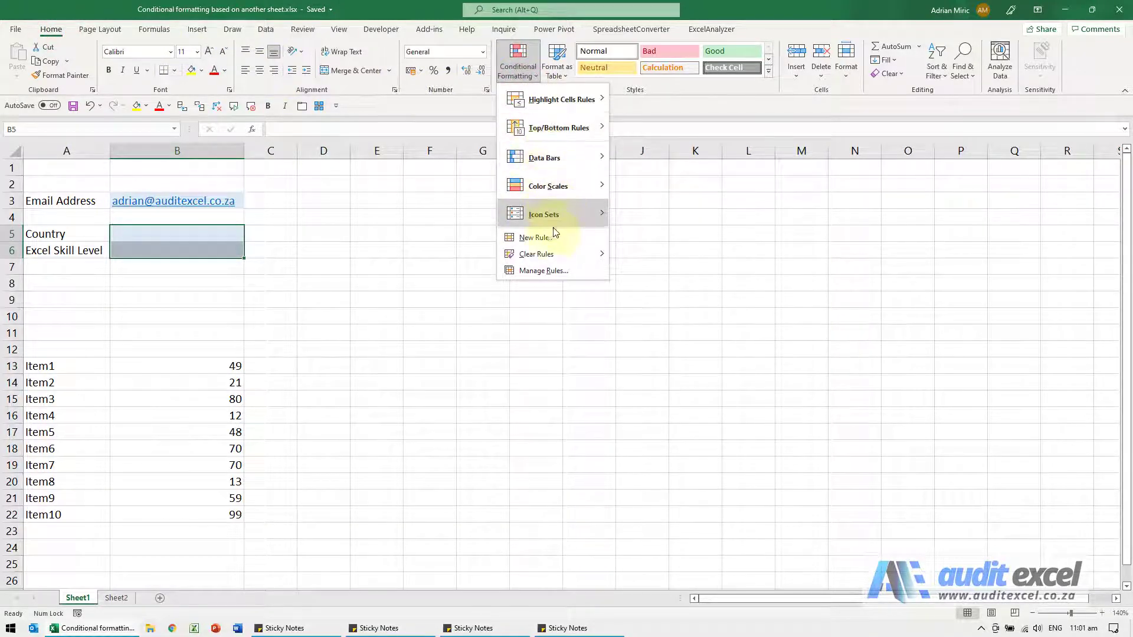
mouse_move(542, 241)
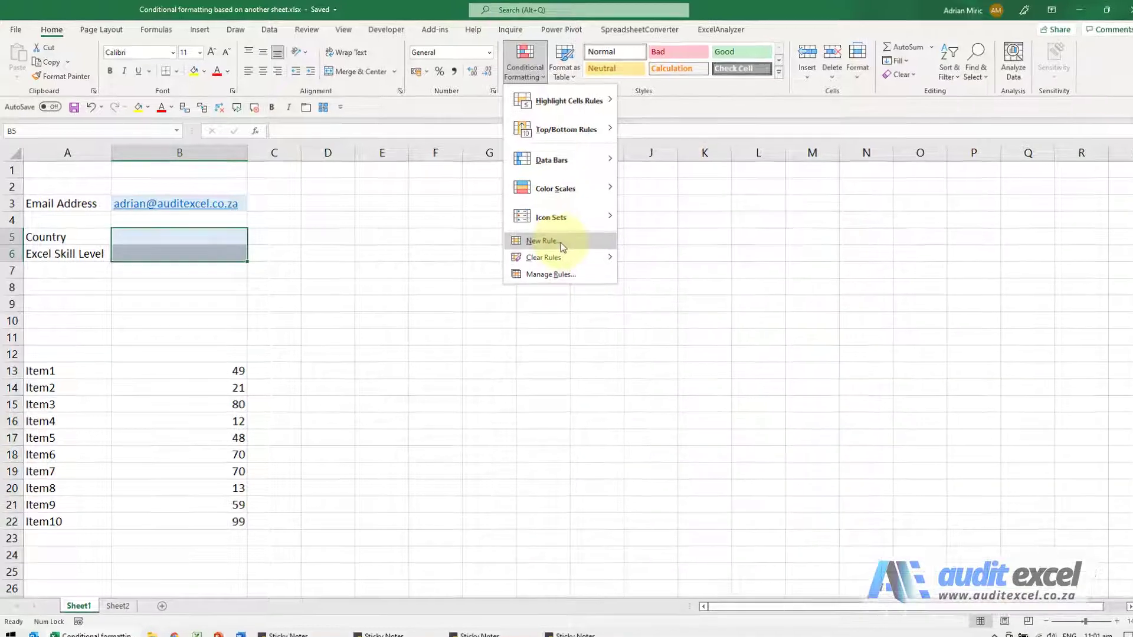
click(553, 239)
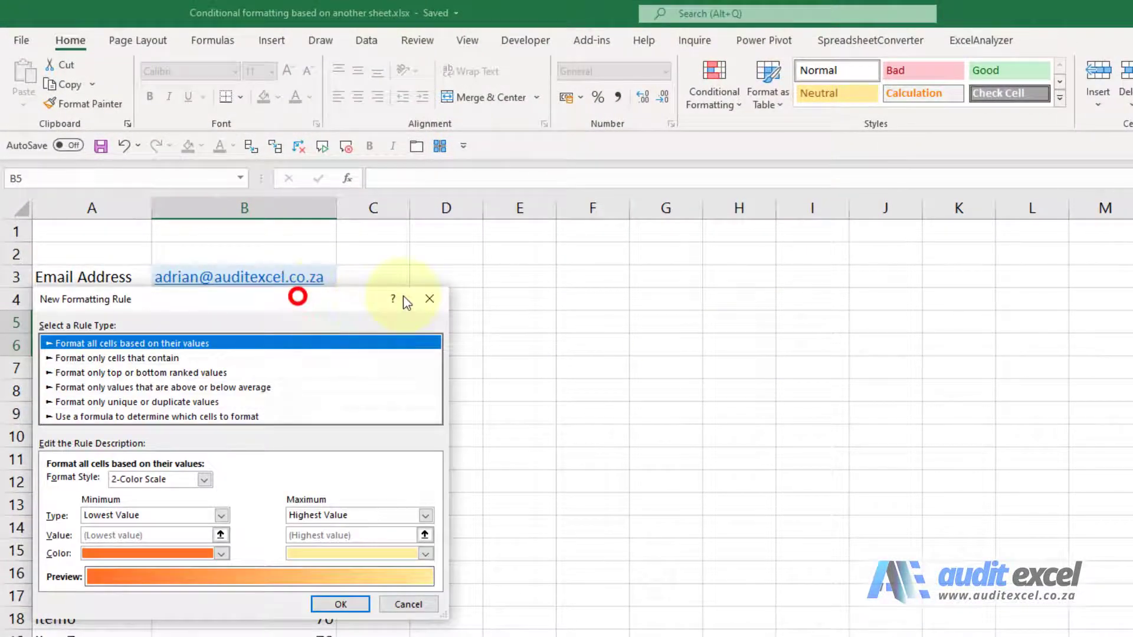
drag(295, 297, 755, 208)
click(651, 327)
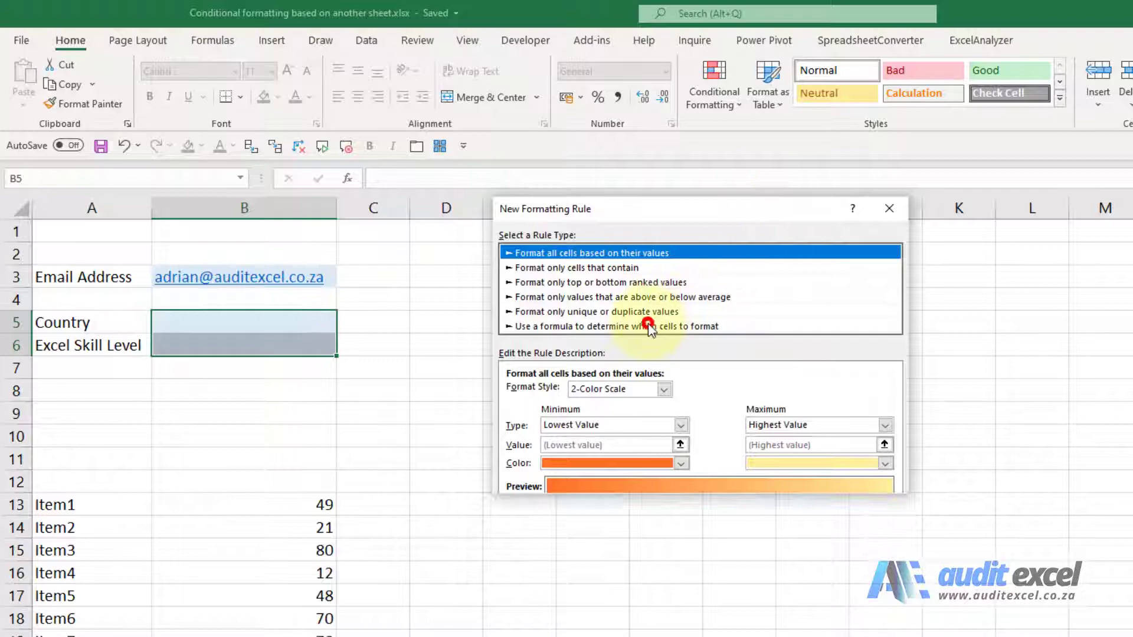
Enter the rule condition =Sheet2!$B$4="No", referencing Sheet2's Valid Email Address answer
click(561, 393)
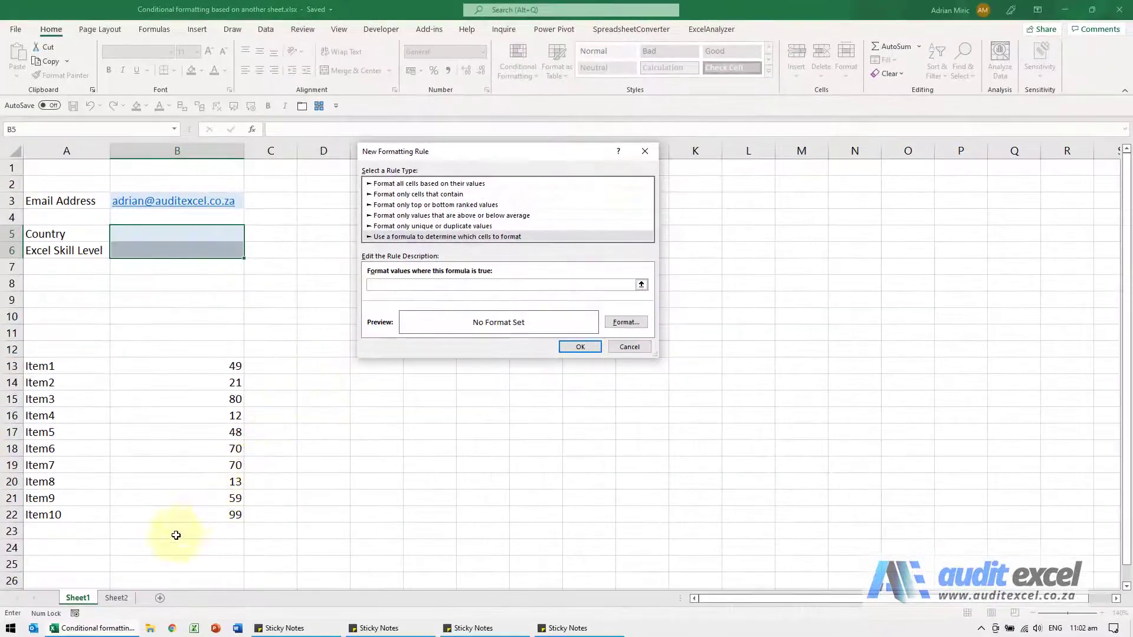
click(119, 603)
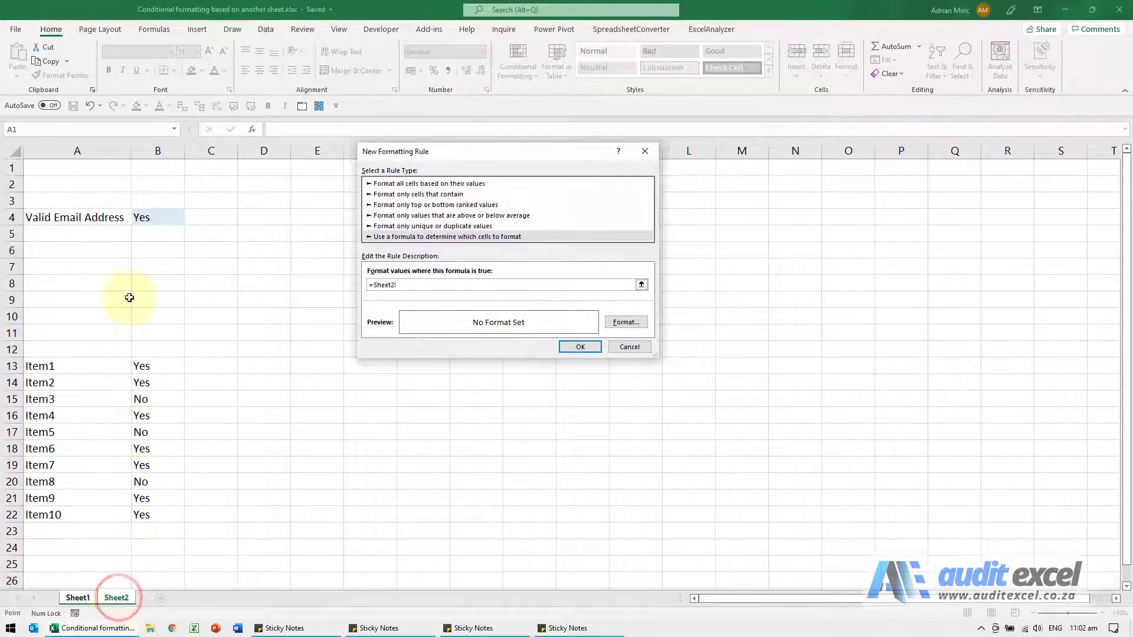
click(153, 220)
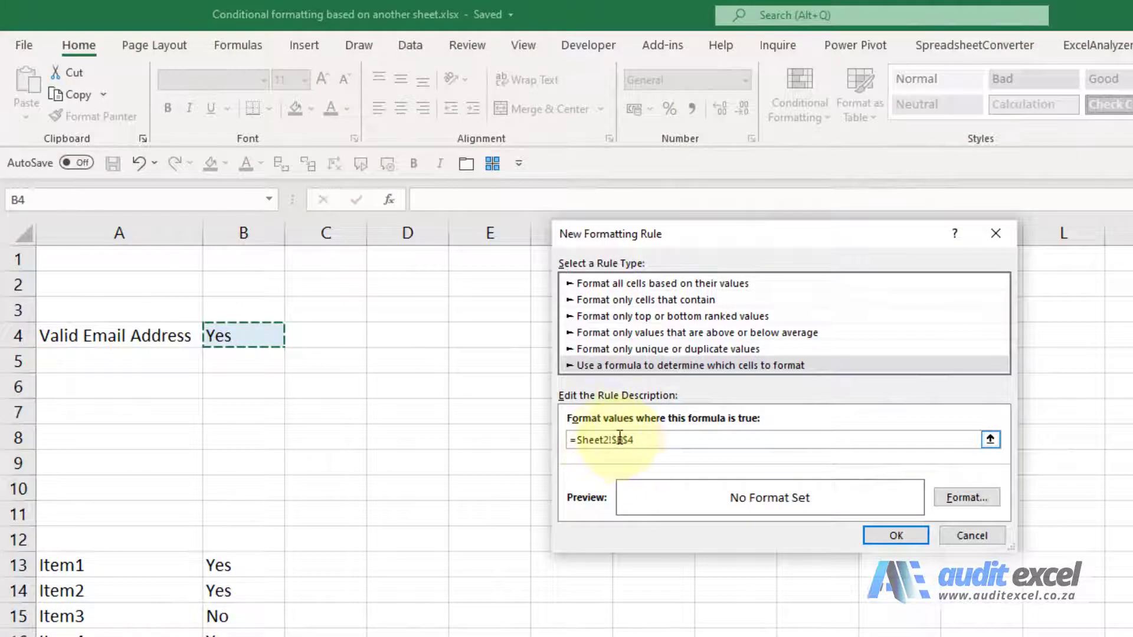
click(654, 435)
text(="No)
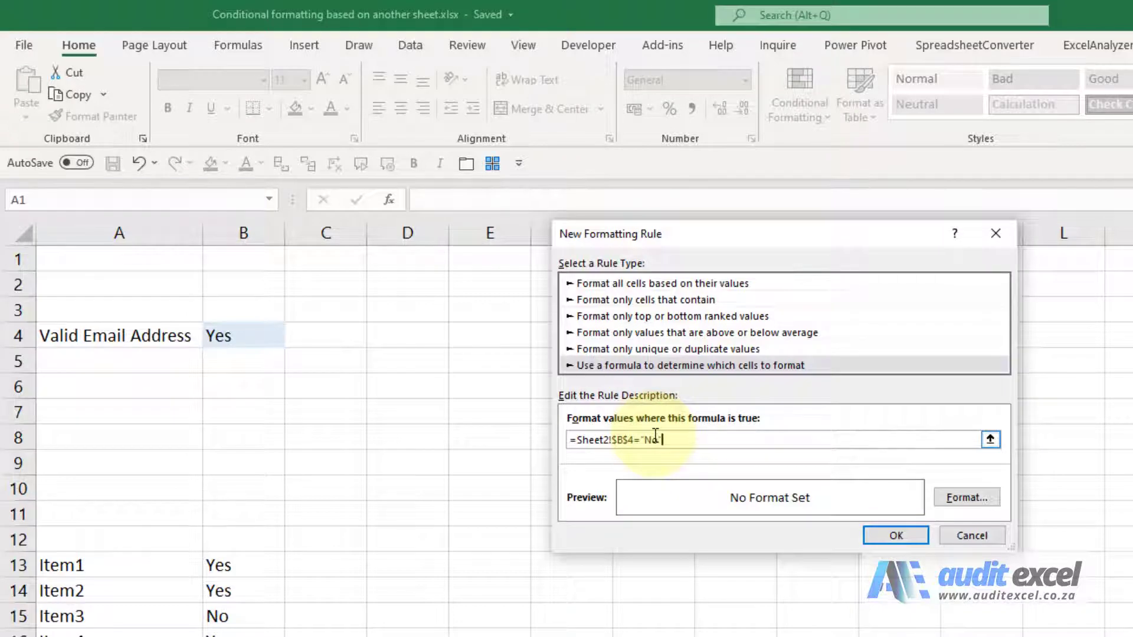
Give the rule a solid black fill and create it
click(965, 497)
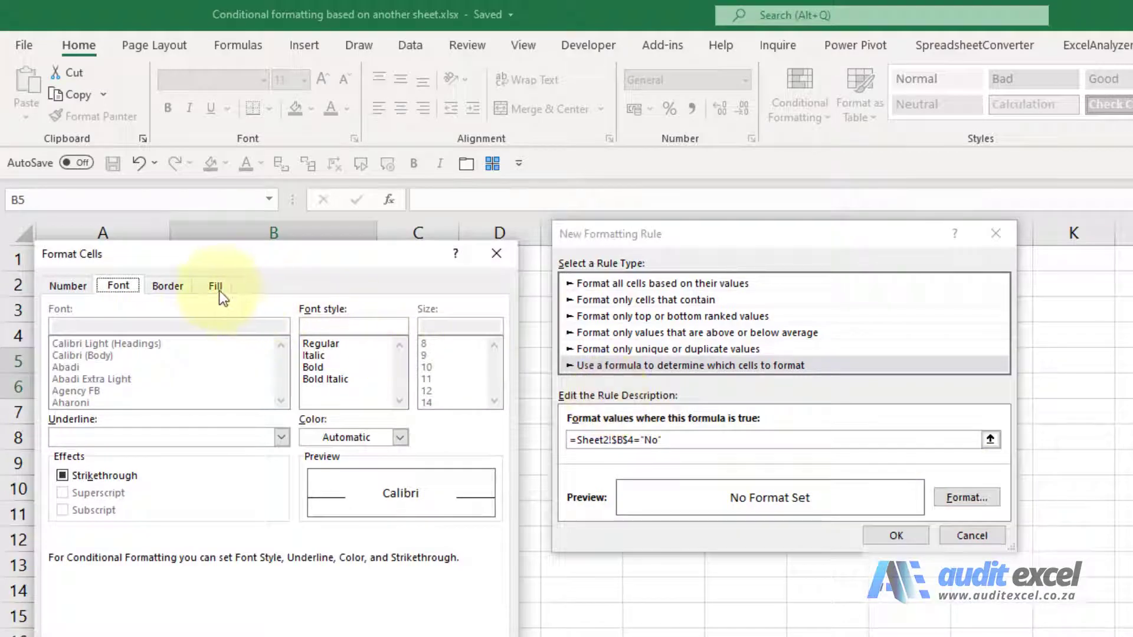
click(219, 290)
click(54, 228)
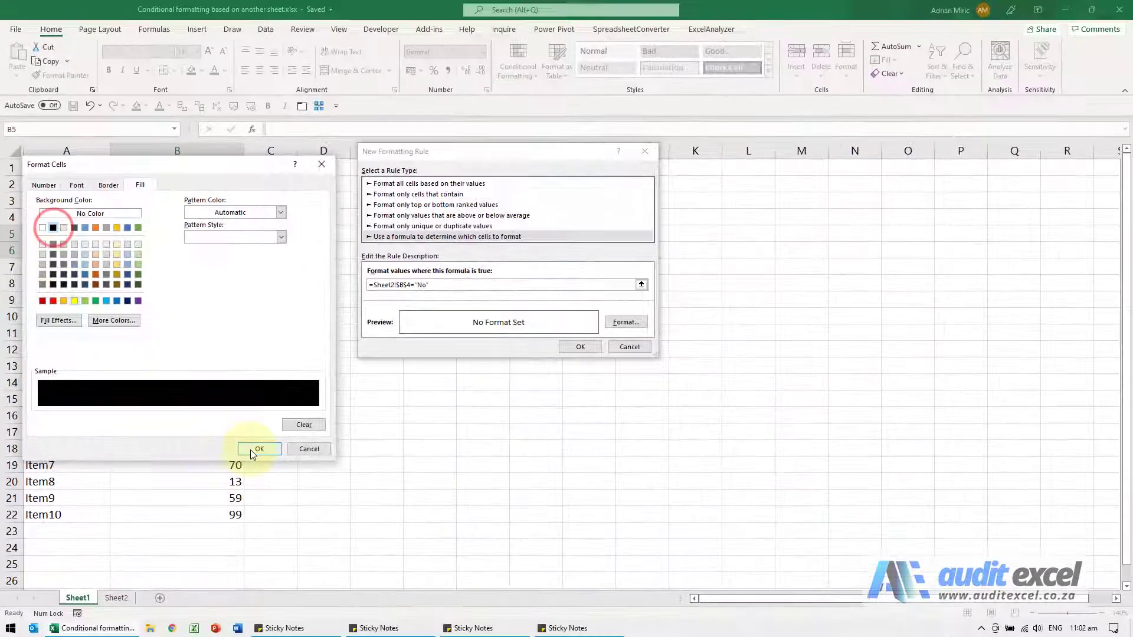
click(254, 450)
click(575, 347)
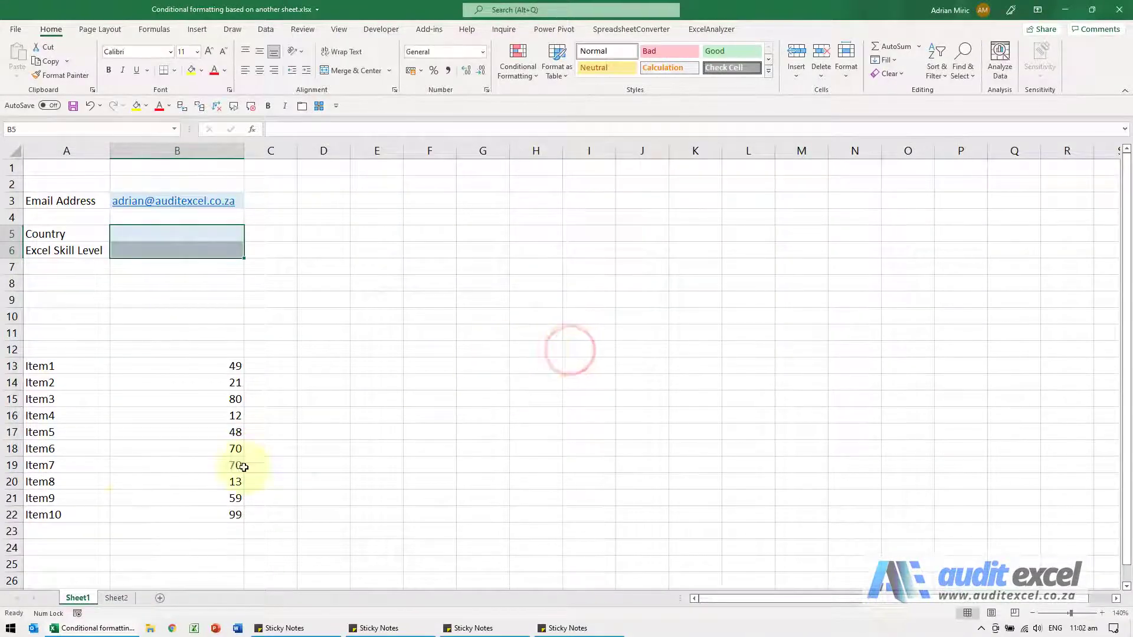
Set Sheet2 B4 to No and check that B5:B6 on Sheet1 are blacked out
click(120, 598)
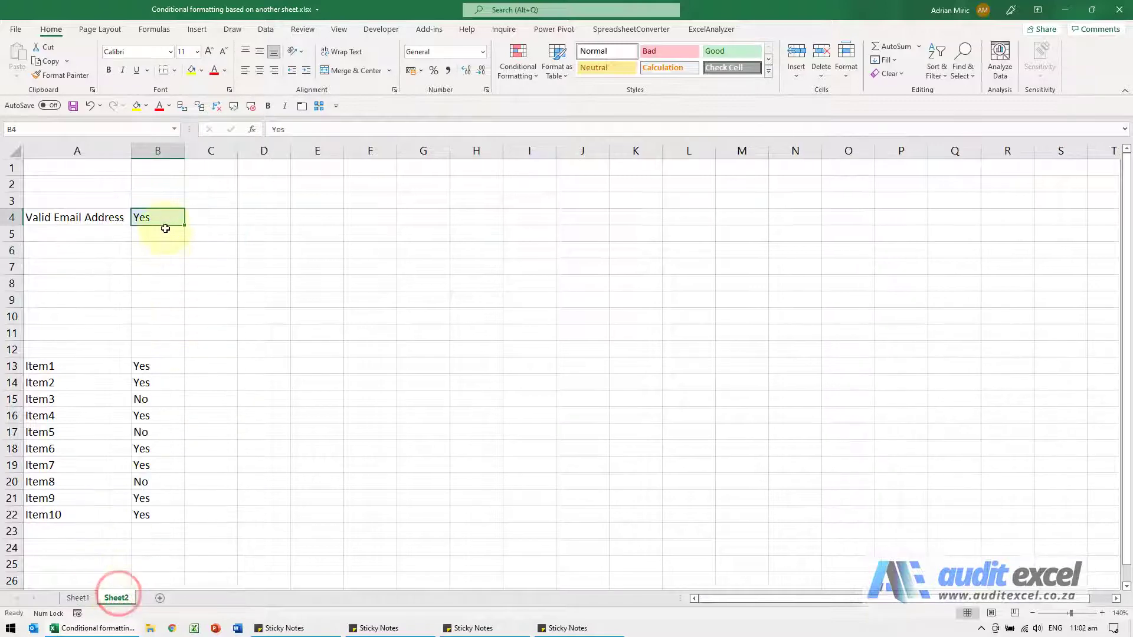
click(165, 218)
text(No)
key(Return)
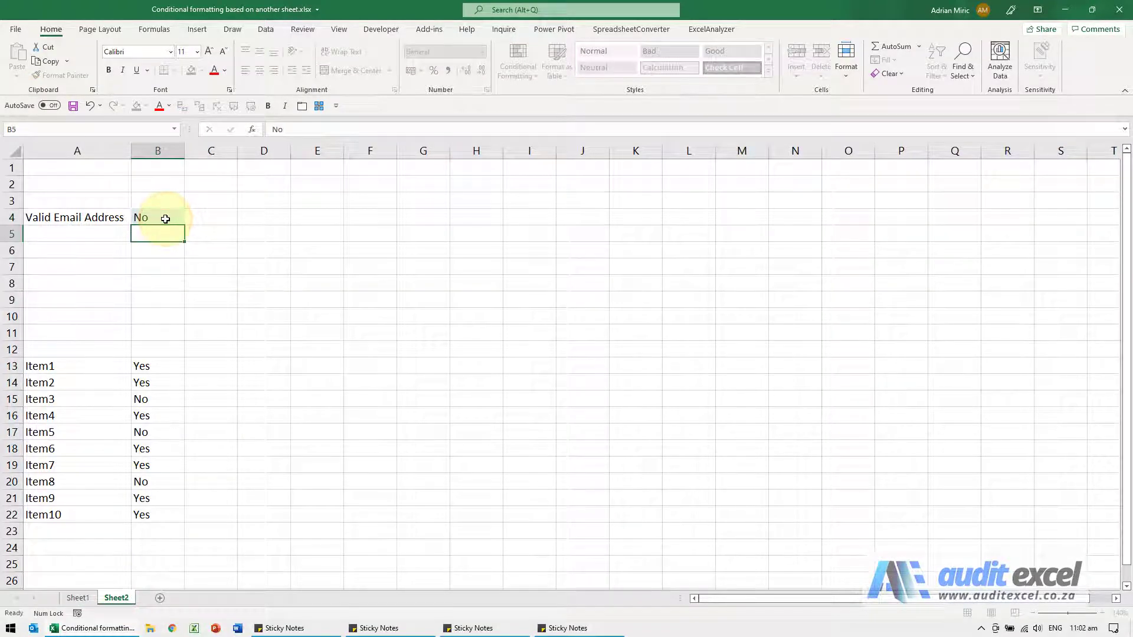
click(77, 600)
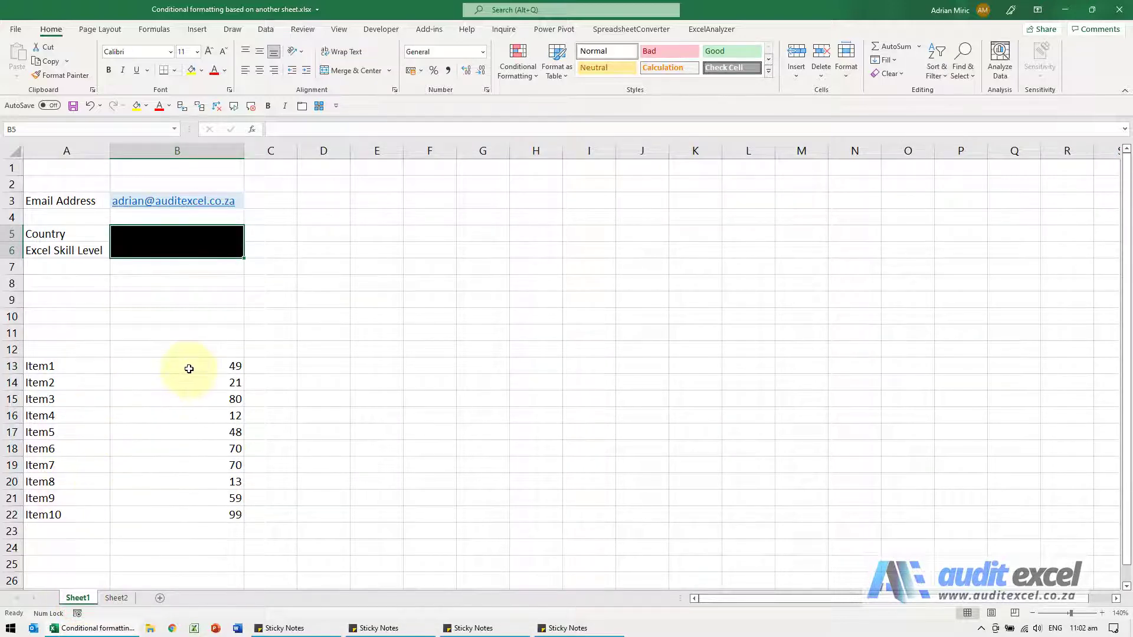
Select the items' Yes/No answers in Sheet2 column B, then return to Sheet1
click(118, 598)
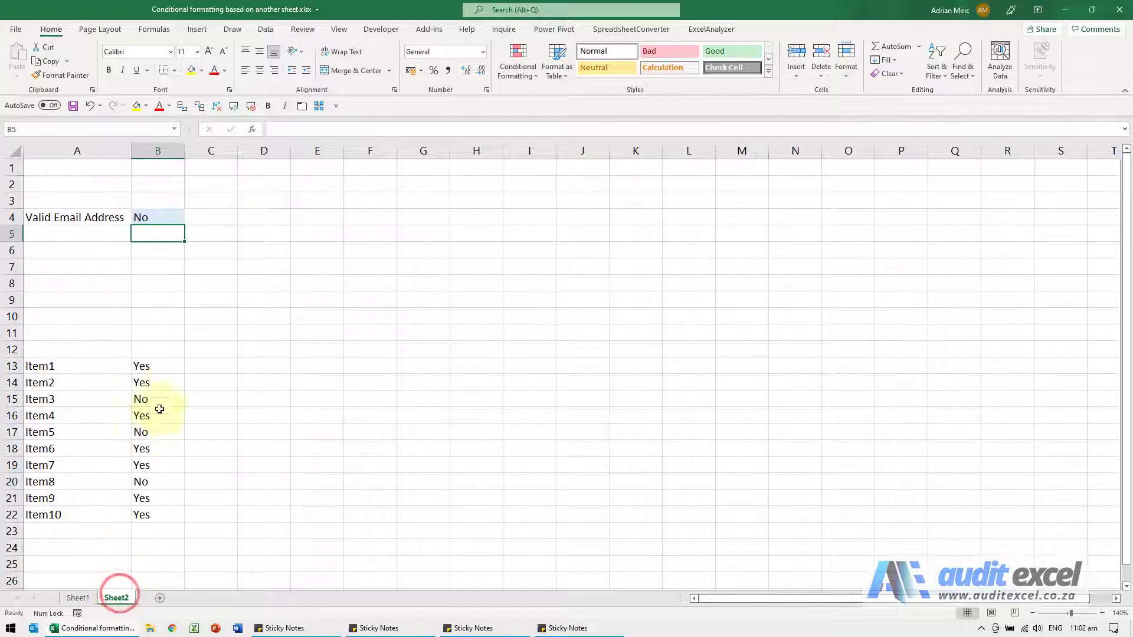
drag(160, 367, 154, 511)
click(81, 599)
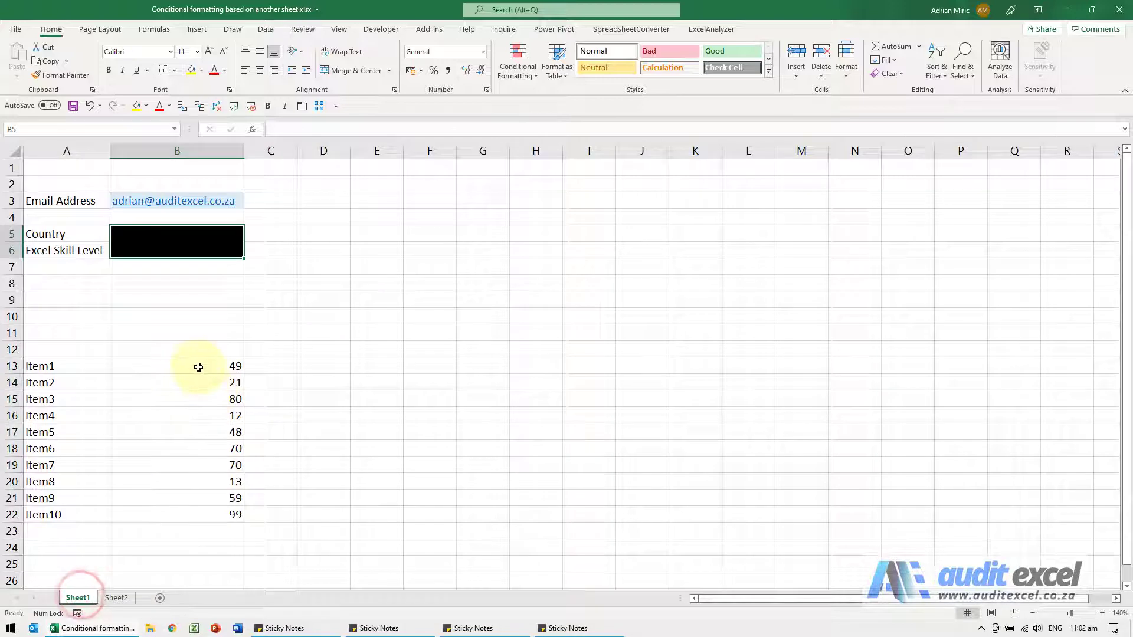
Select item values B13:B22 and start a formula rule whose formula begins =Sheet2!
drag(199, 366, 198, 507)
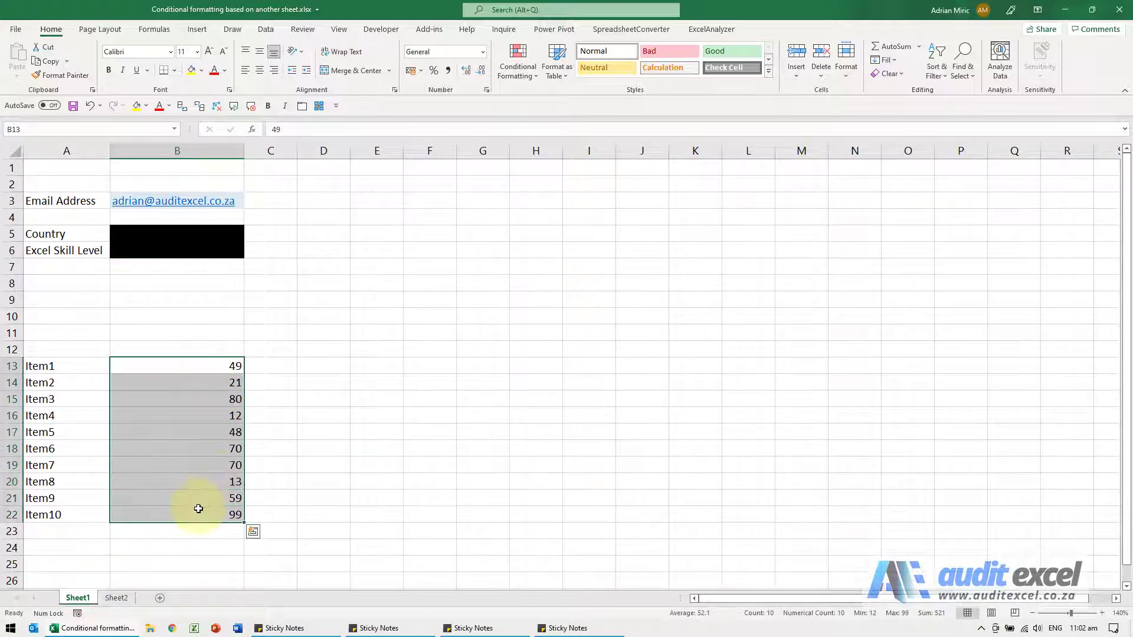
click(514, 74)
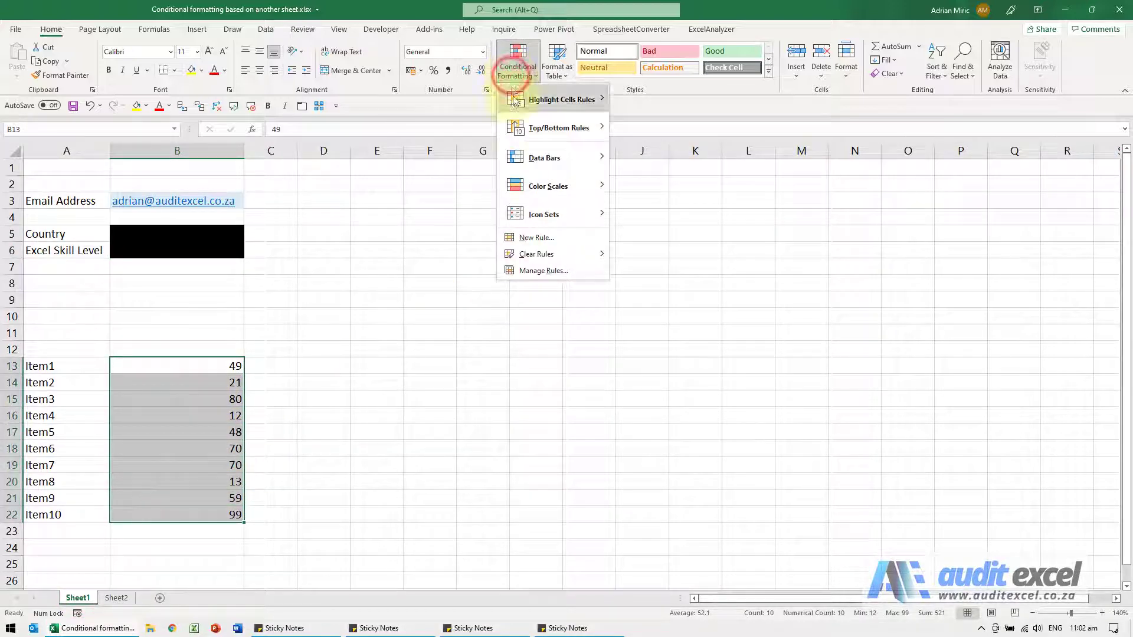
click(543, 238)
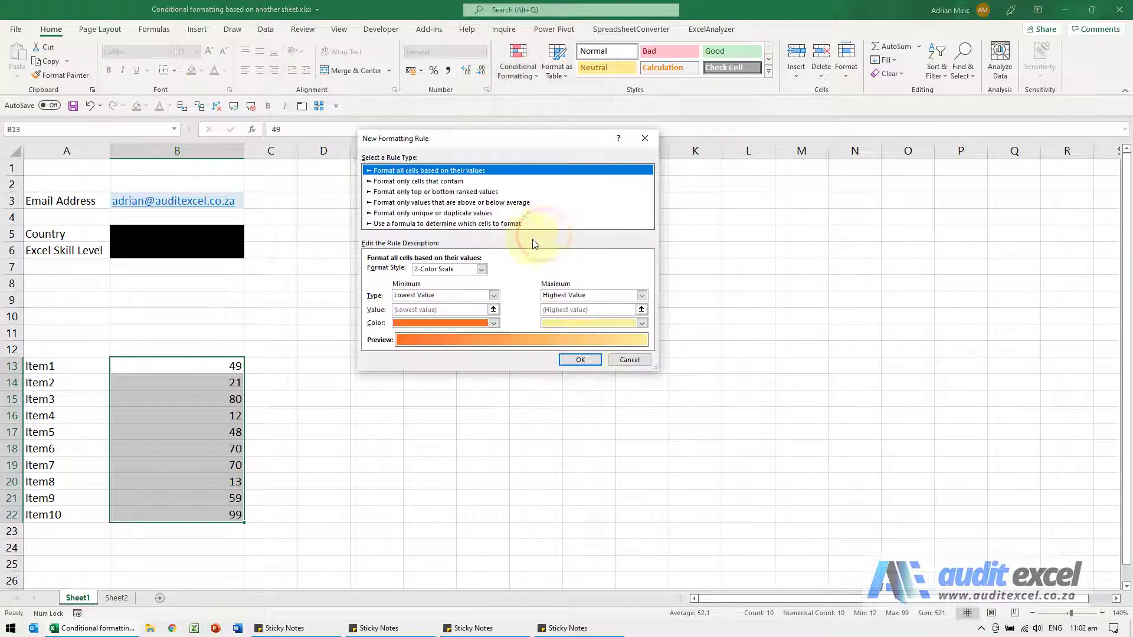
click(453, 226)
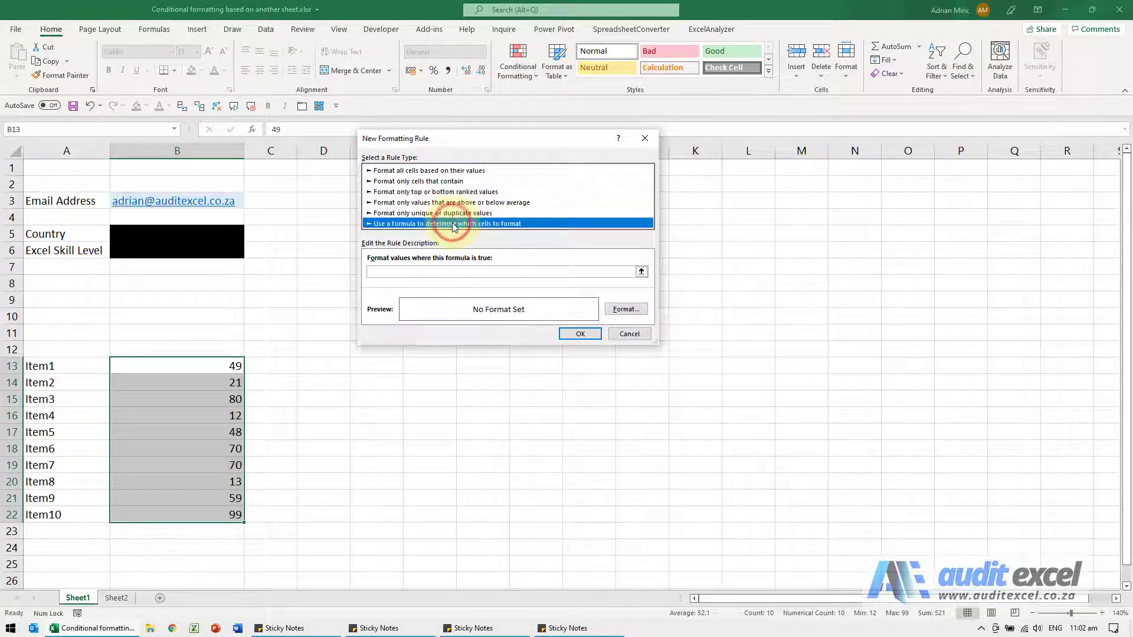
click(426, 272)
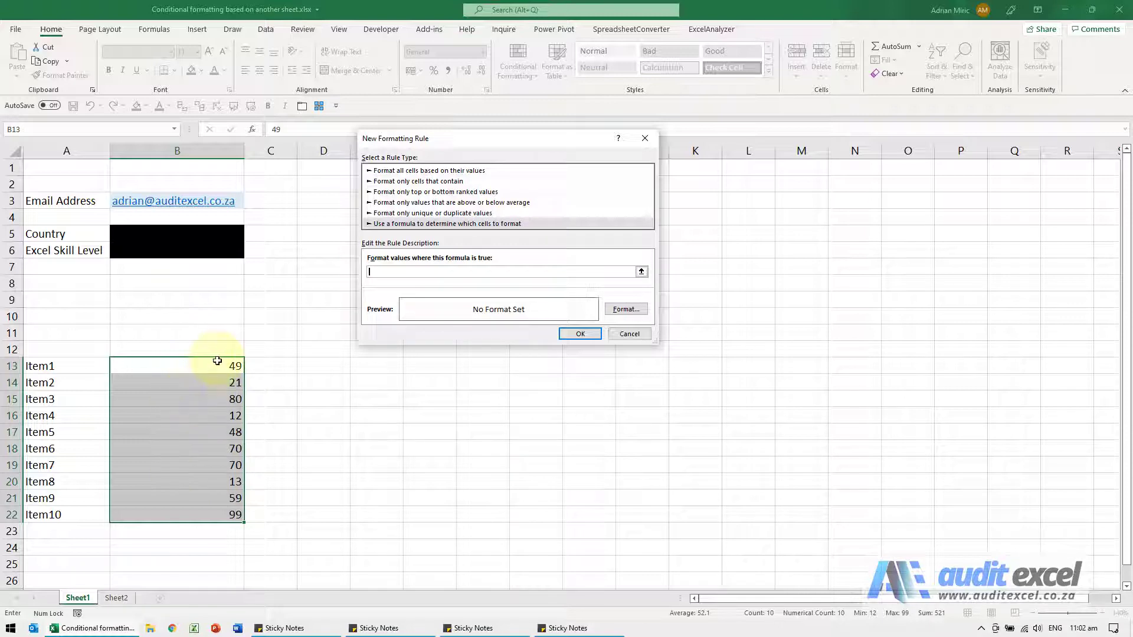
click(117, 600)
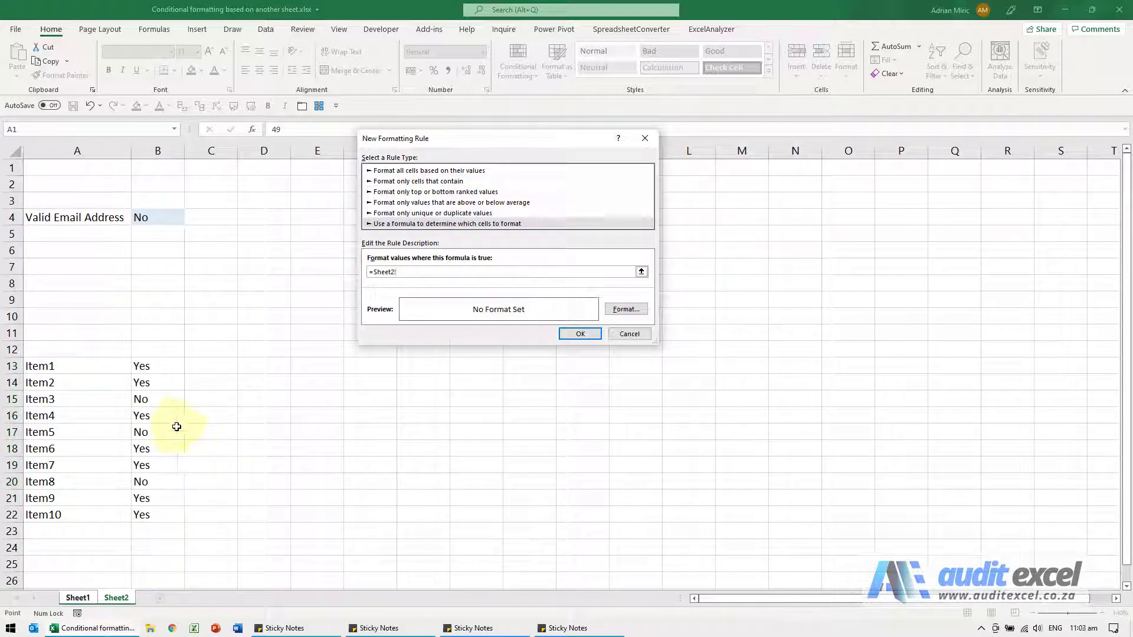
Make the formula =Sheet2!B13="Yes", with B13 as a fully relative reference
click(161, 366)
text($B$13=)
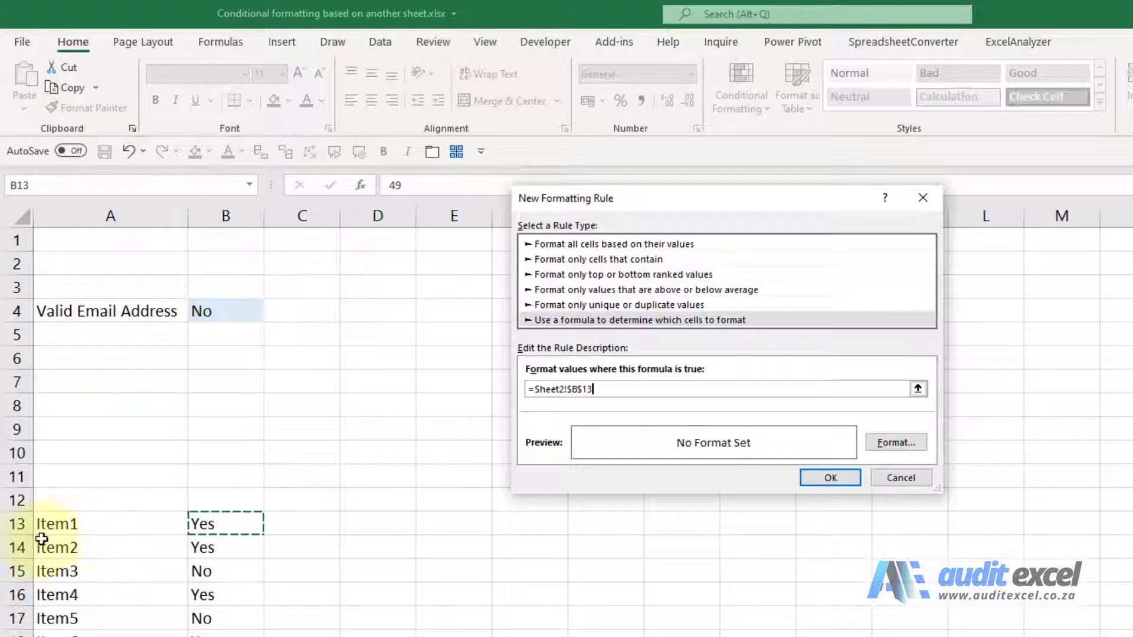
click(600, 391)
key(F4)
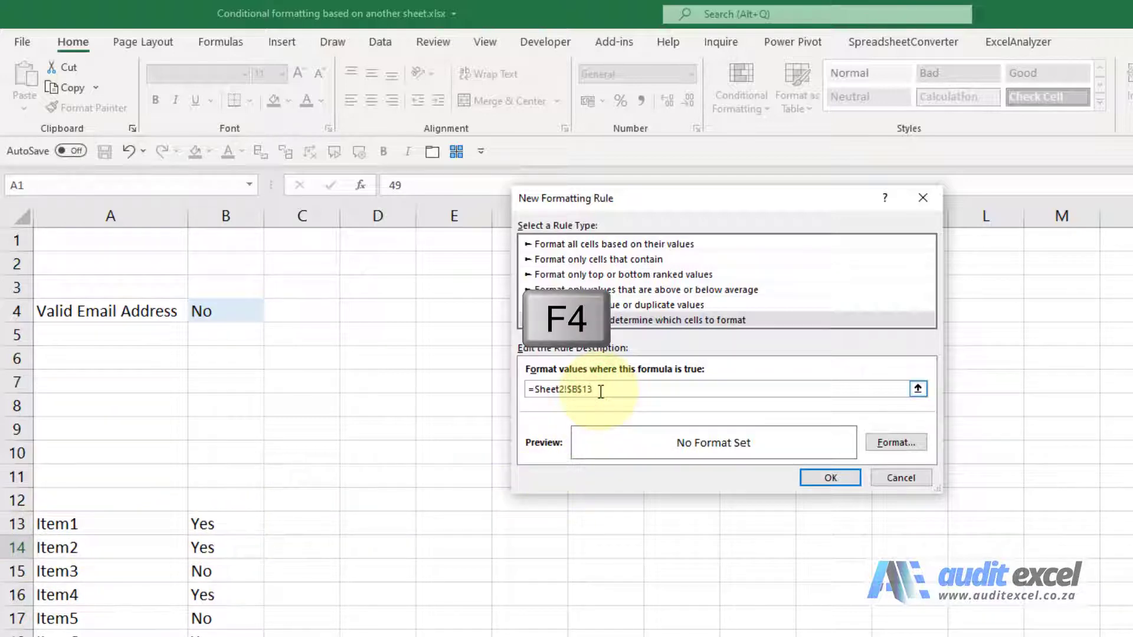
key(F4)
text(="Yes")
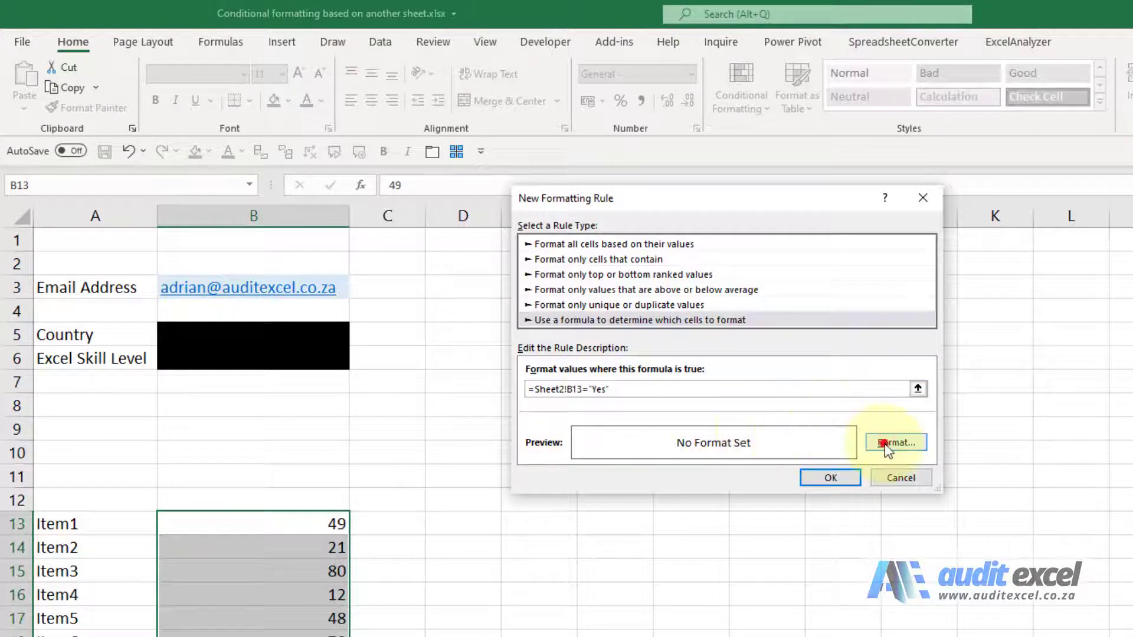
click(886, 442)
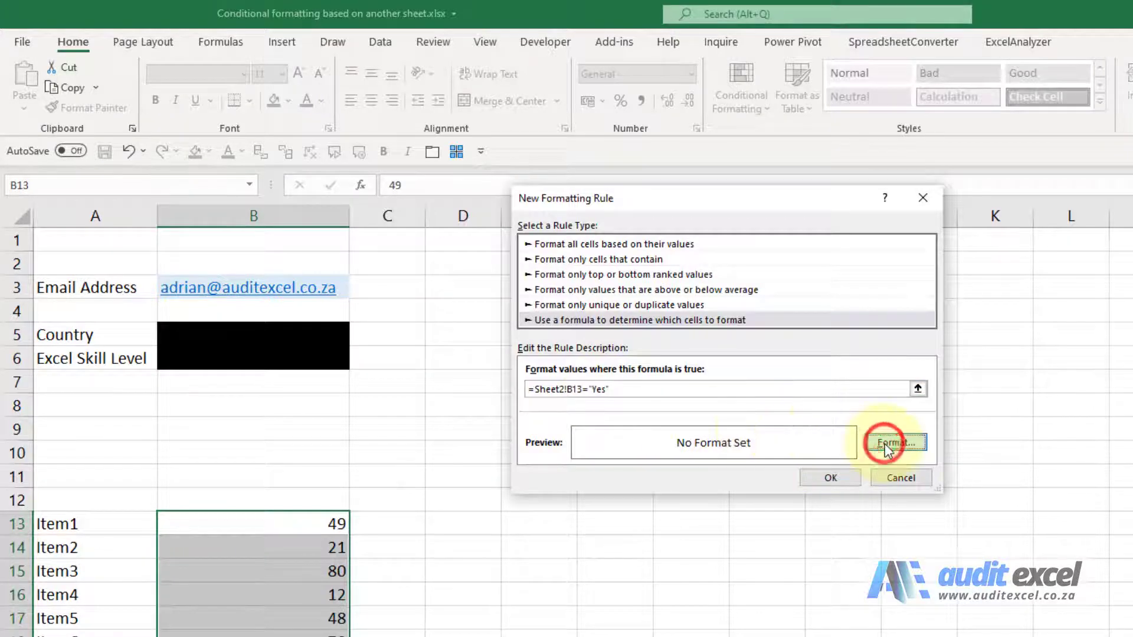
Give the item-values rule a yellow fill and apply it
click(587, 317)
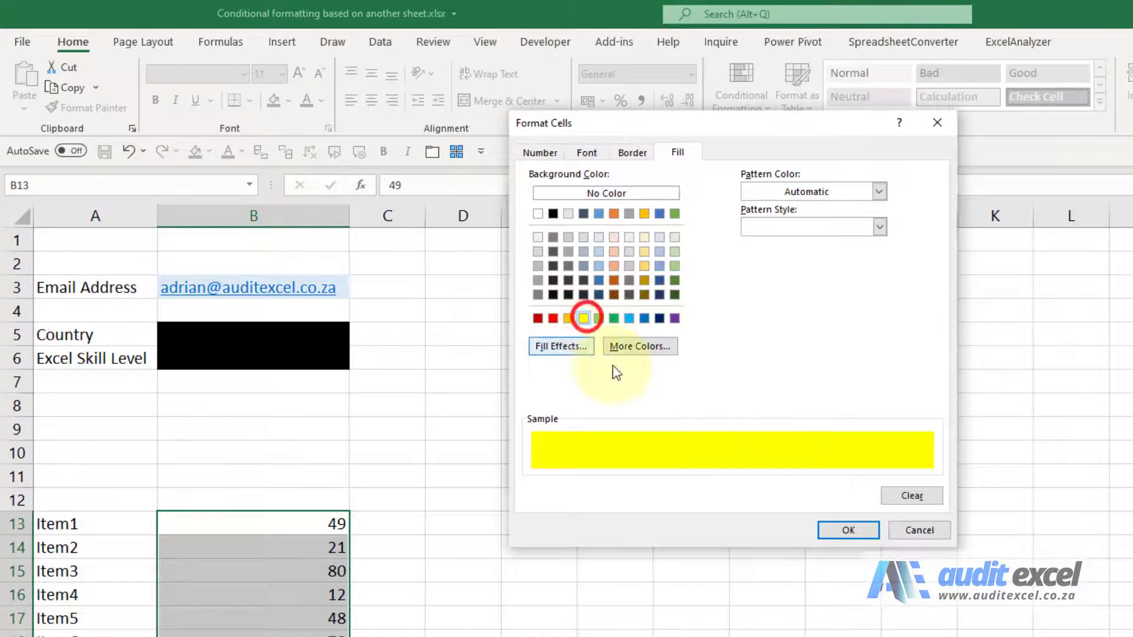
click(848, 530)
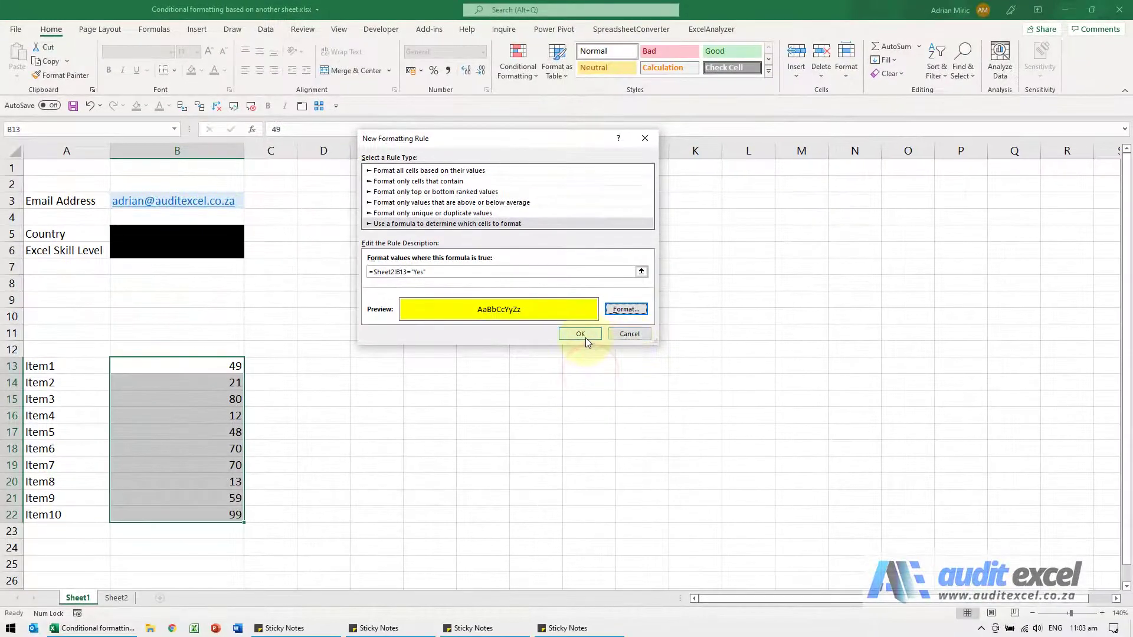
click(581, 335)
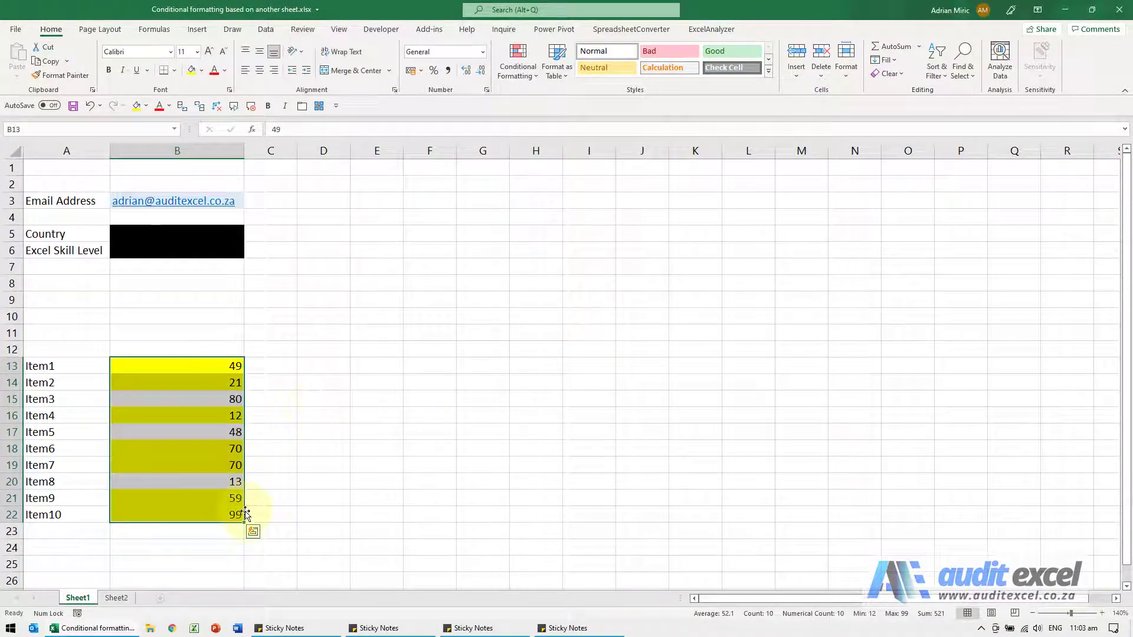
Check Sheet2's answers, then select Item3's value 80 on Sheet1
click(118, 598)
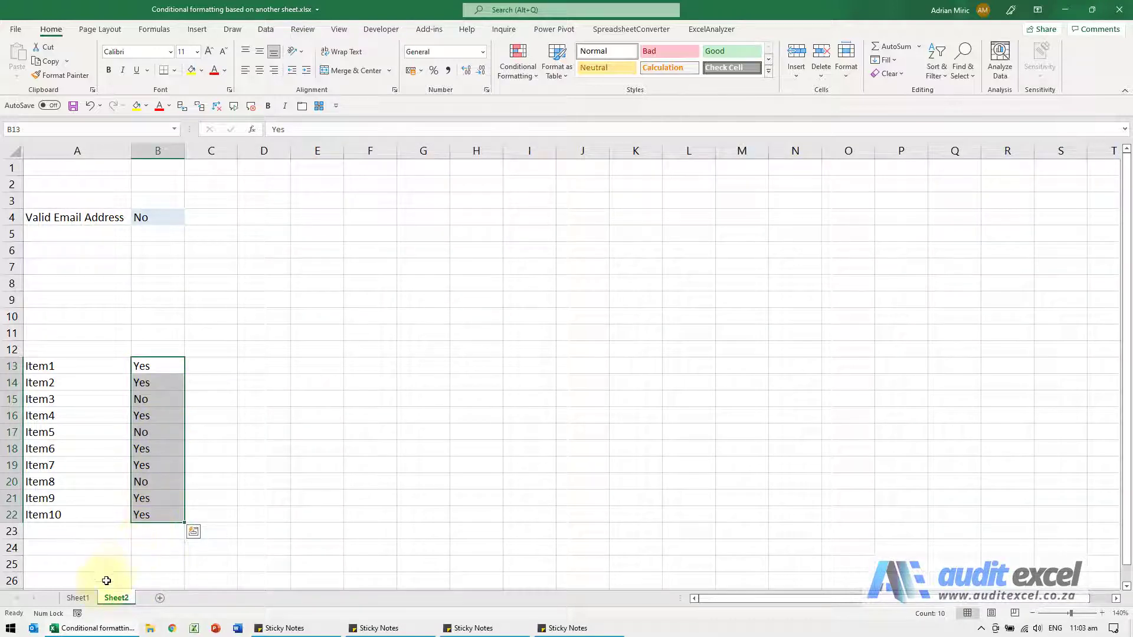
click(92, 597)
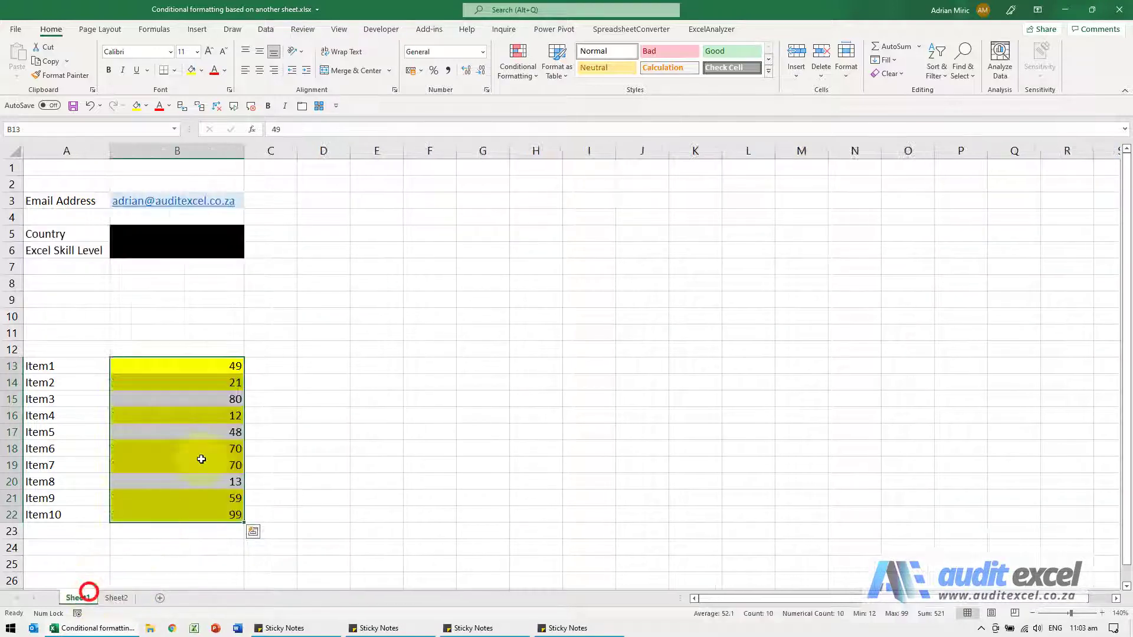
click(199, 399)
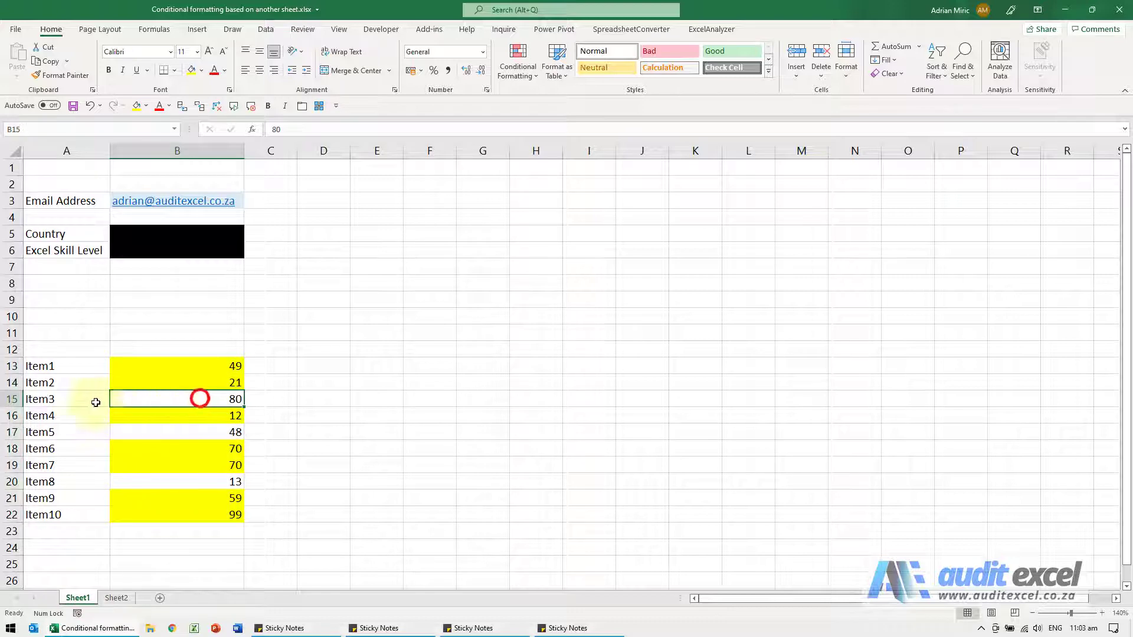
Change Item3's Sheet2 answer in B15 from No to Yes, then return to Sheet1
click(119, 599)
click(157, 400)
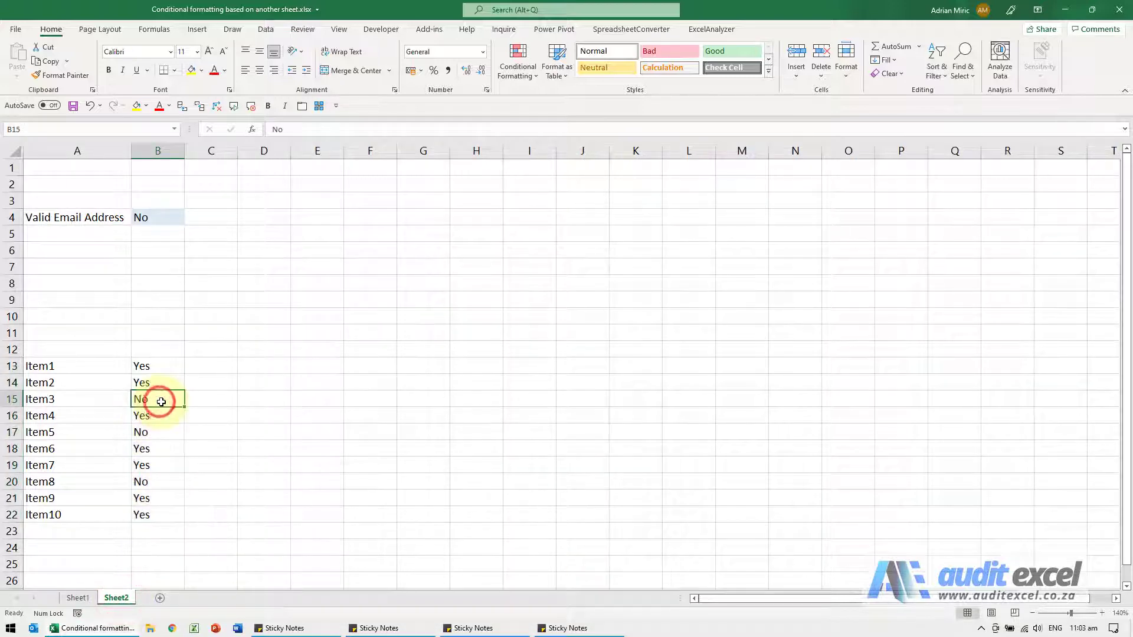
text(Yes)
key(Return)
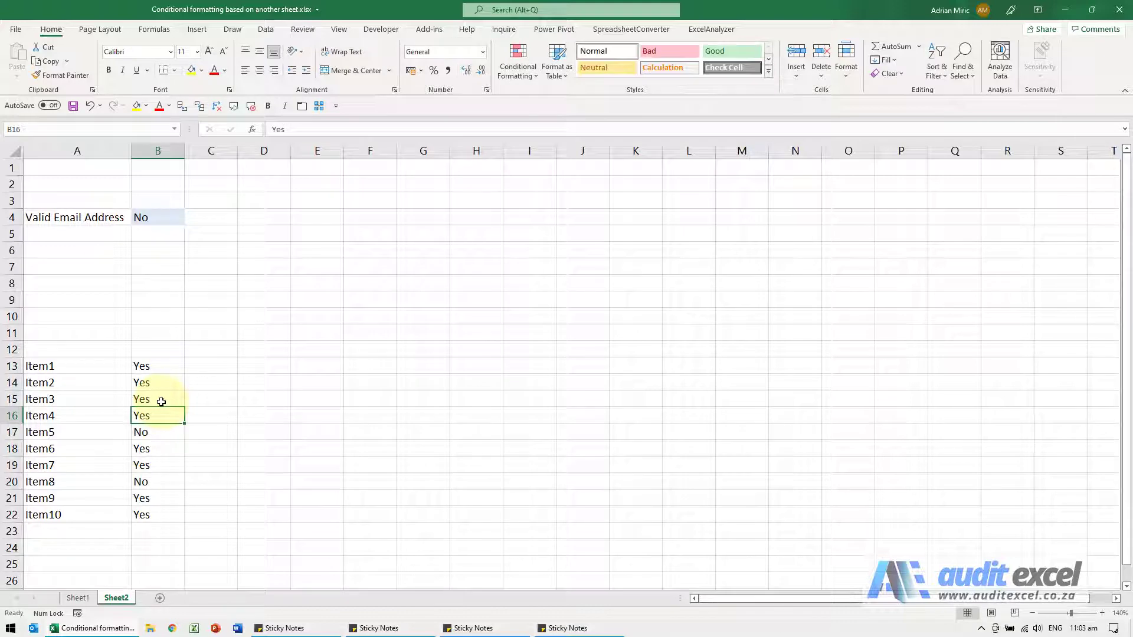
click(71, 603)
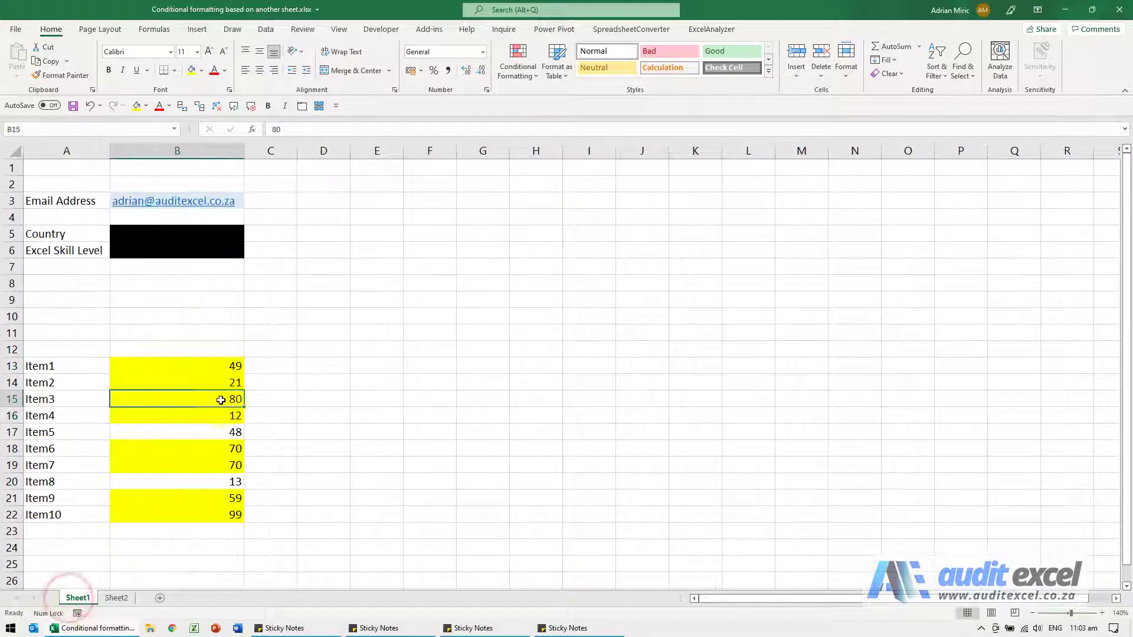